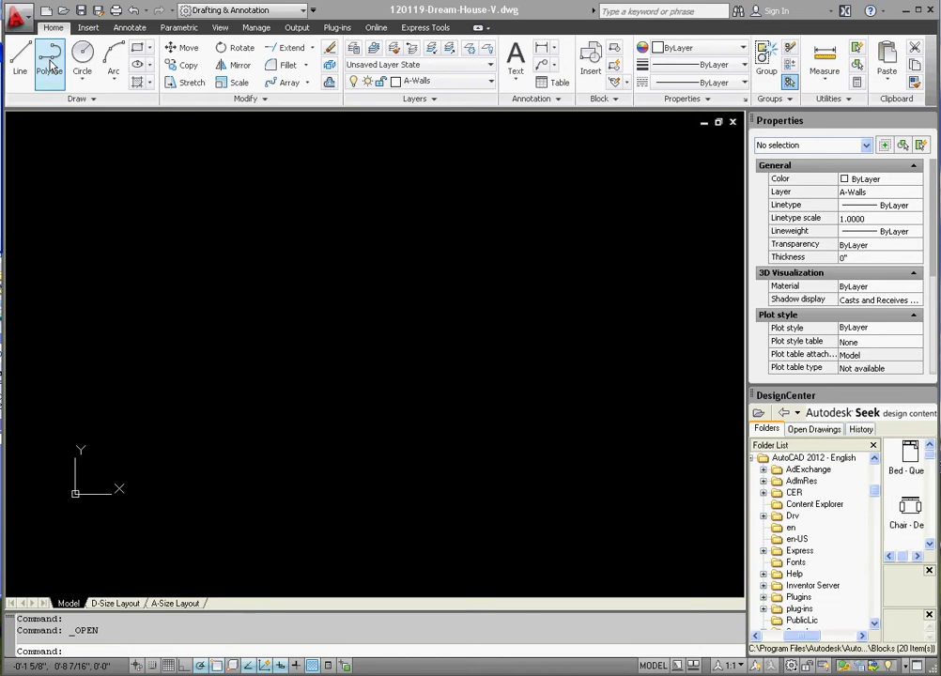
click(49, 56)
click(153, 411)
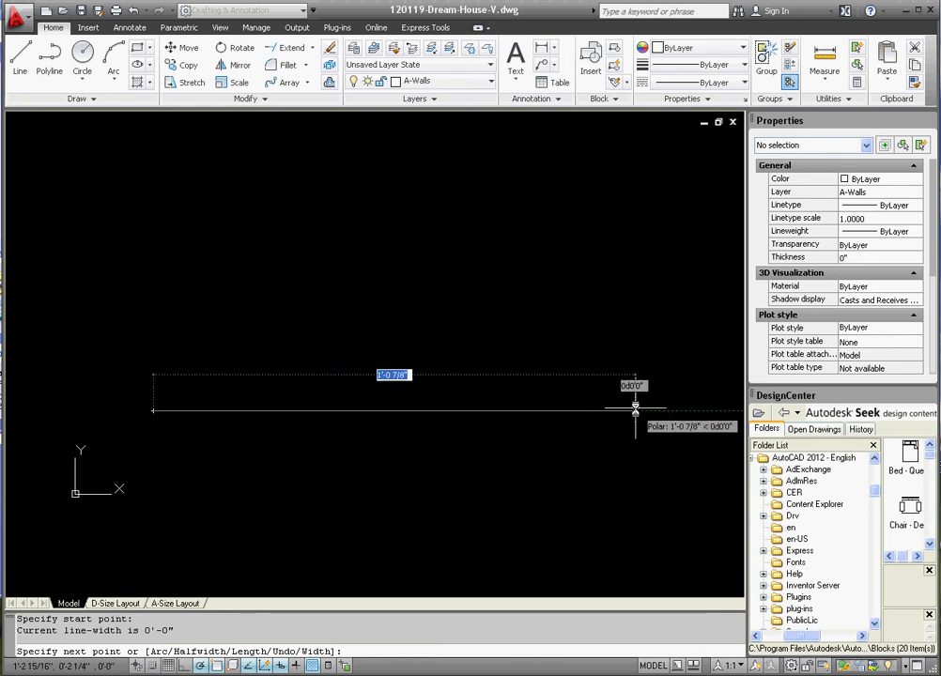
text(54')
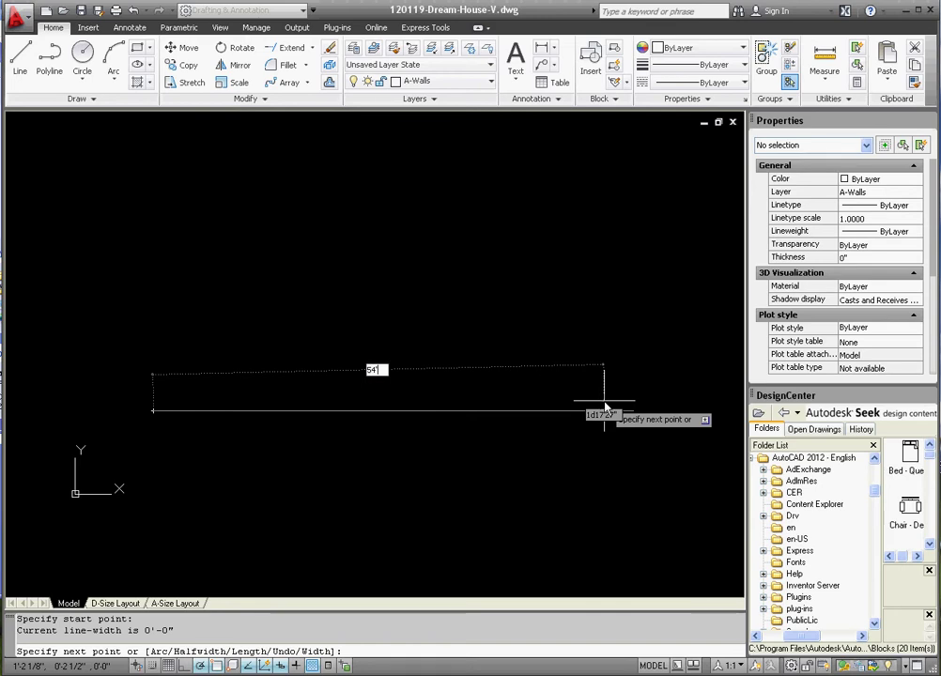
key(Return)
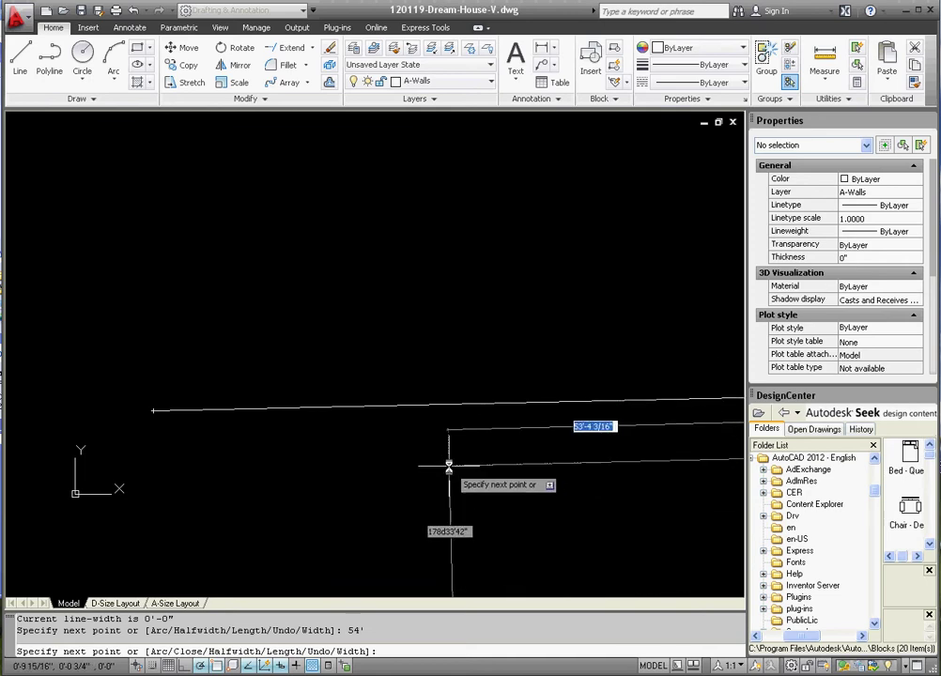
key(Escape)
click(467, 441)
click(329, 338)
key(Delete)
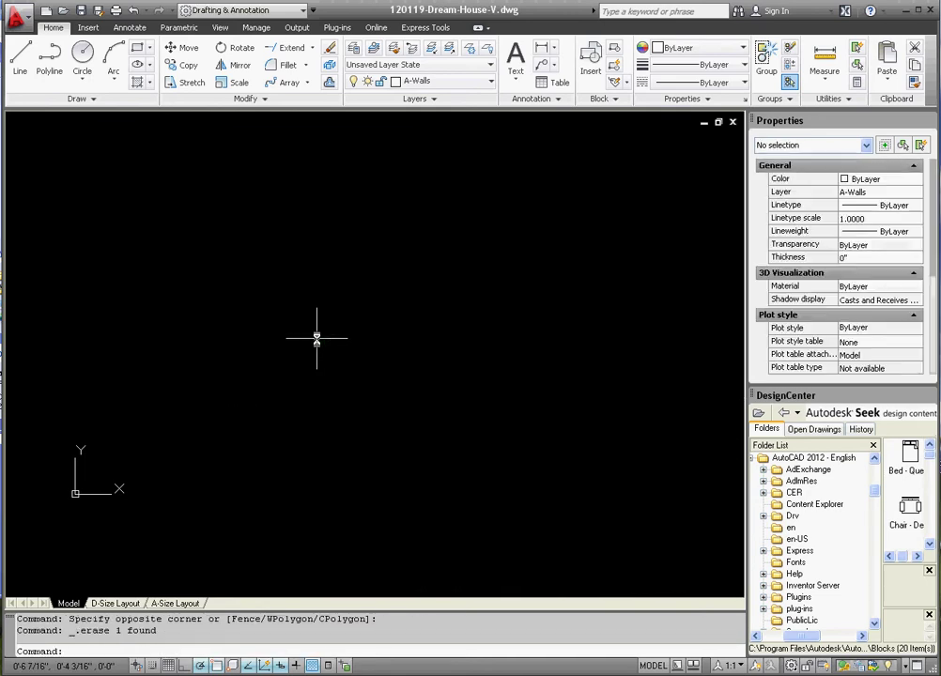
- Draw a 54' horizontal polyline to the right on the A-Walls layer, starting just above and right of the origin
click(52, 56)
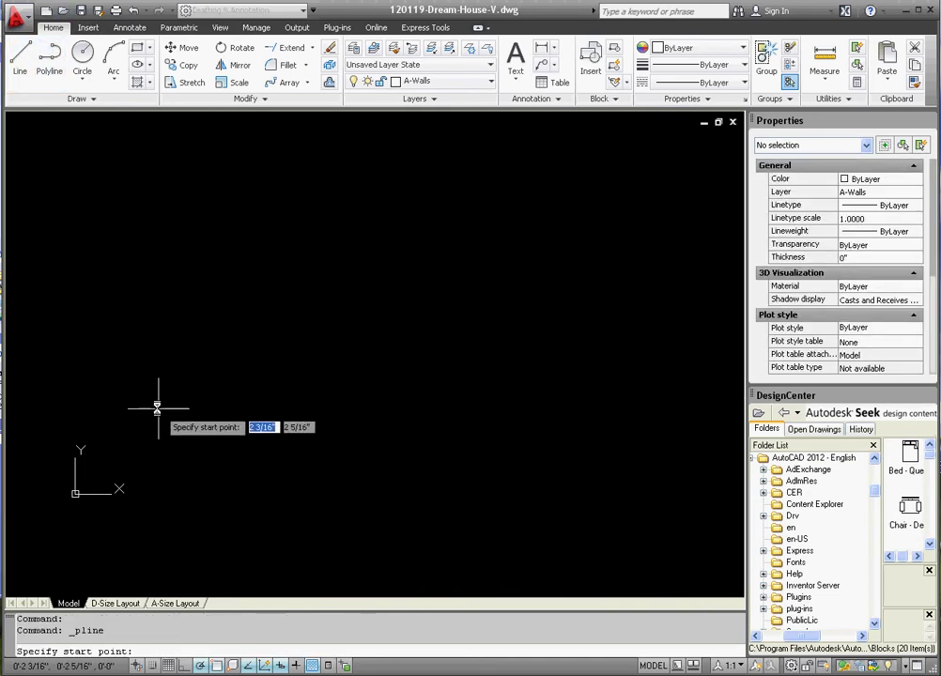
click(156, 401)
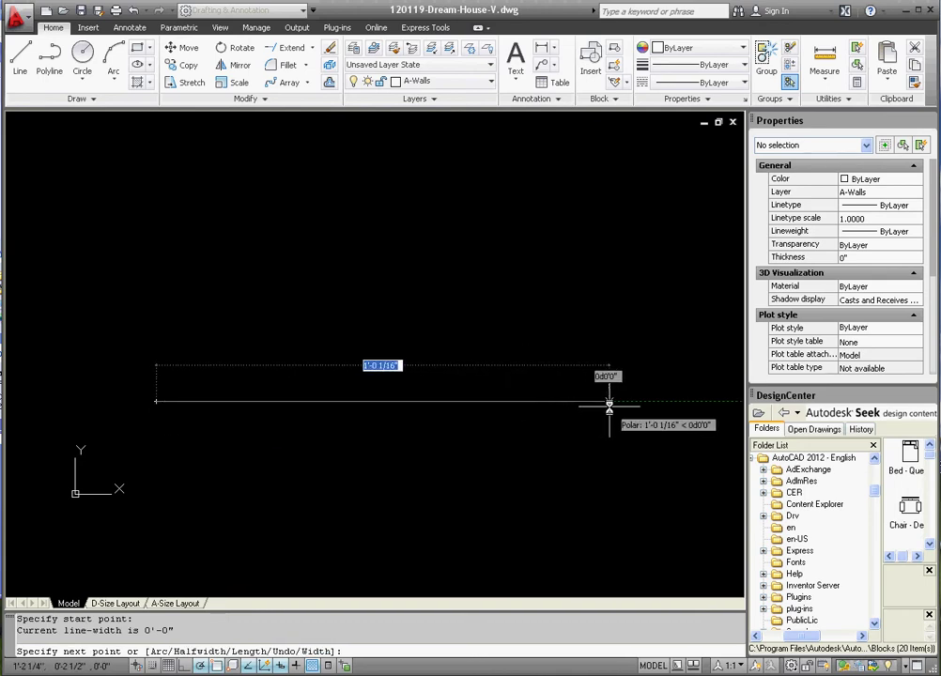
text(24')
key(Return)
key(Escape)
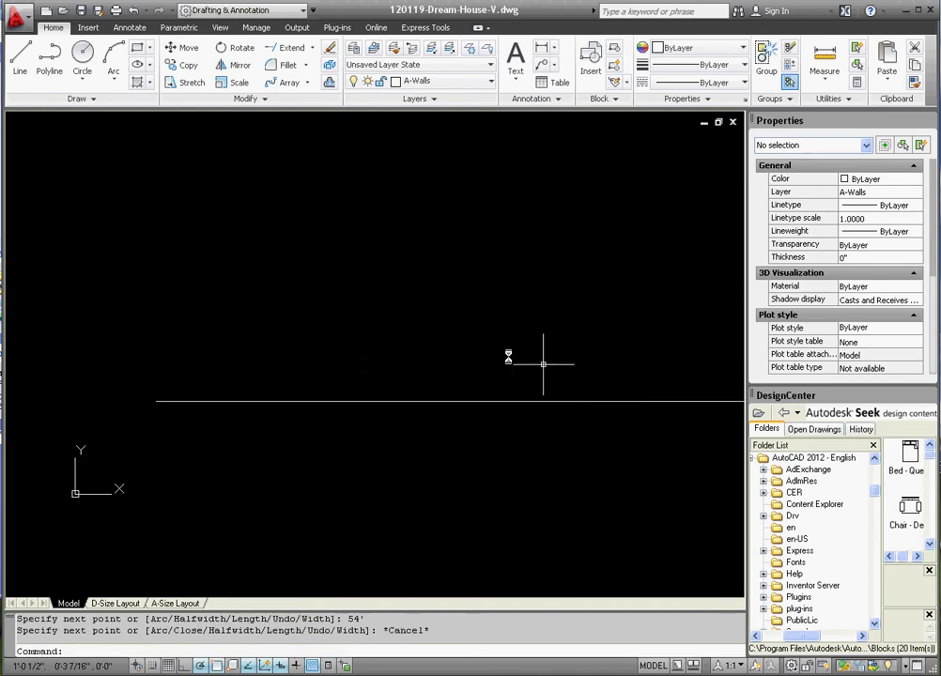
key(Escape)
key(Escape)
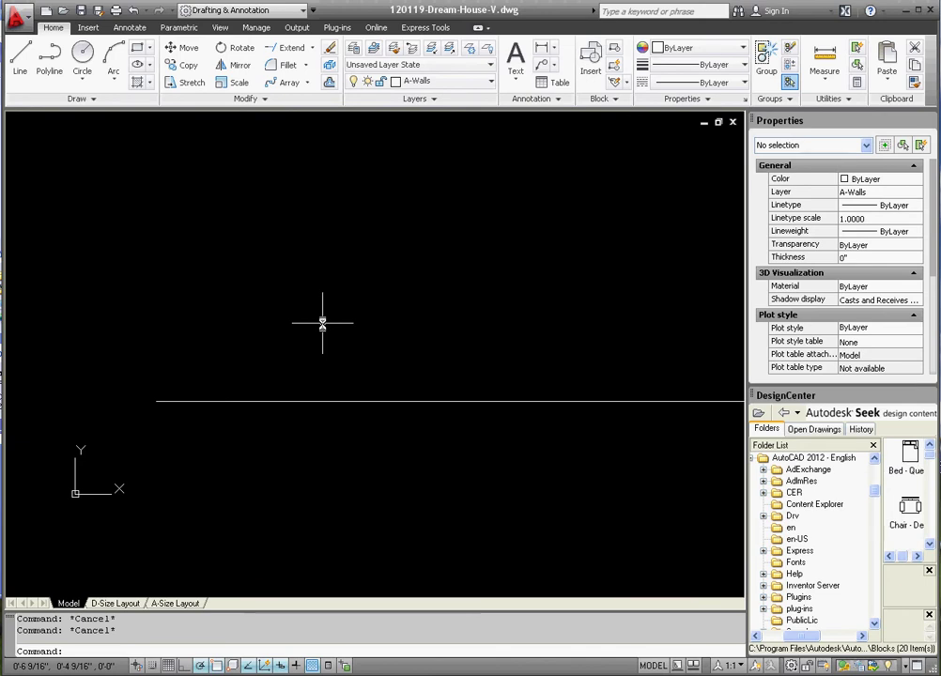
- Move the 54' wall line slightly up and to the right, clear of the origin
text(z)
key(Return)
text(e)
key(Return)
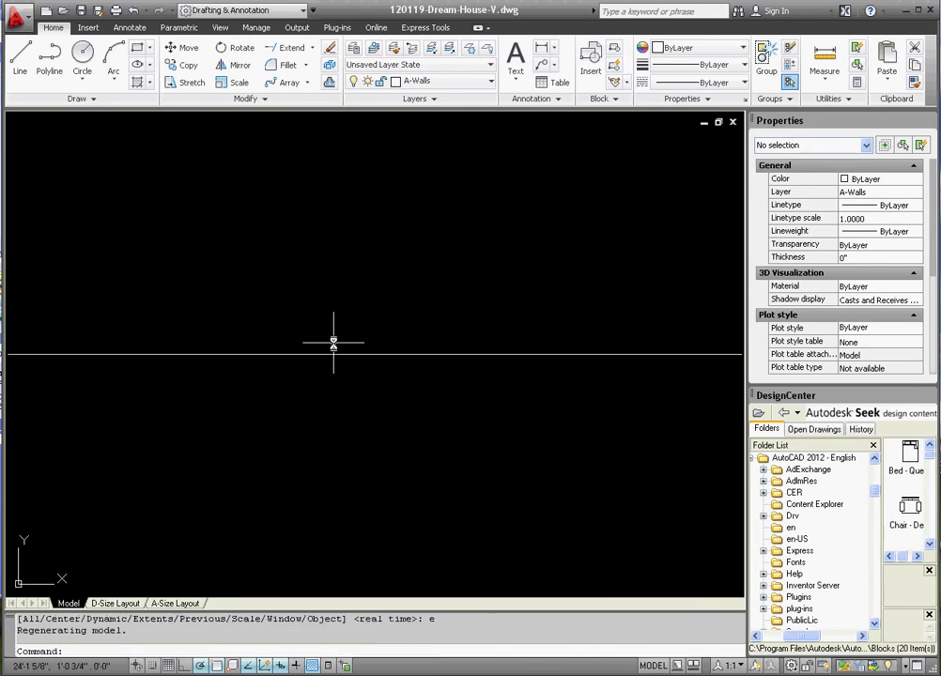
scroll(332, 334, up, 6)
scroll(327, 351, down, 2)
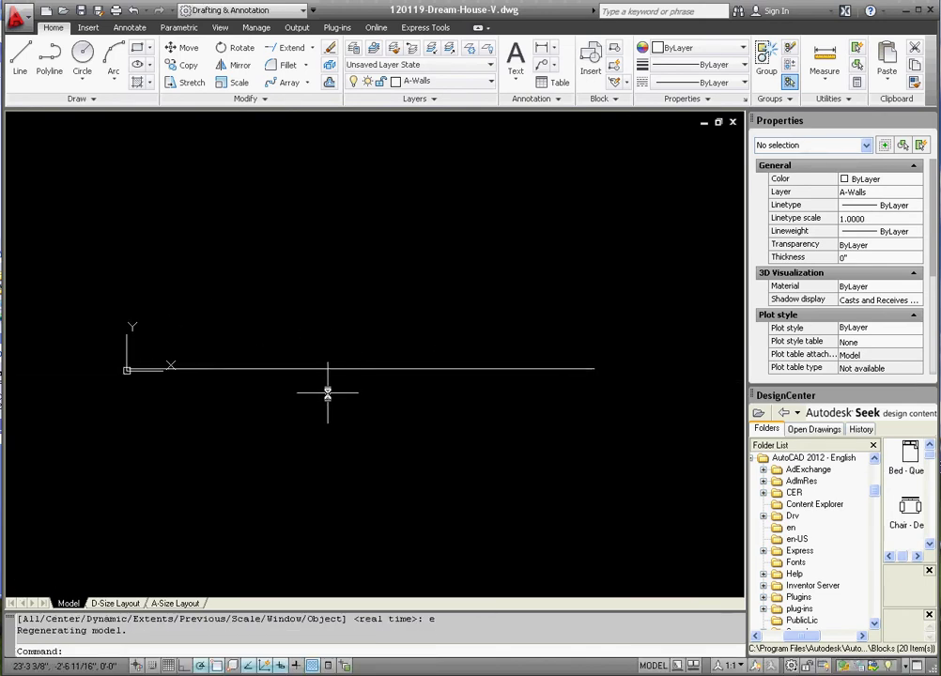
click(339, 378)
click(312, 345)
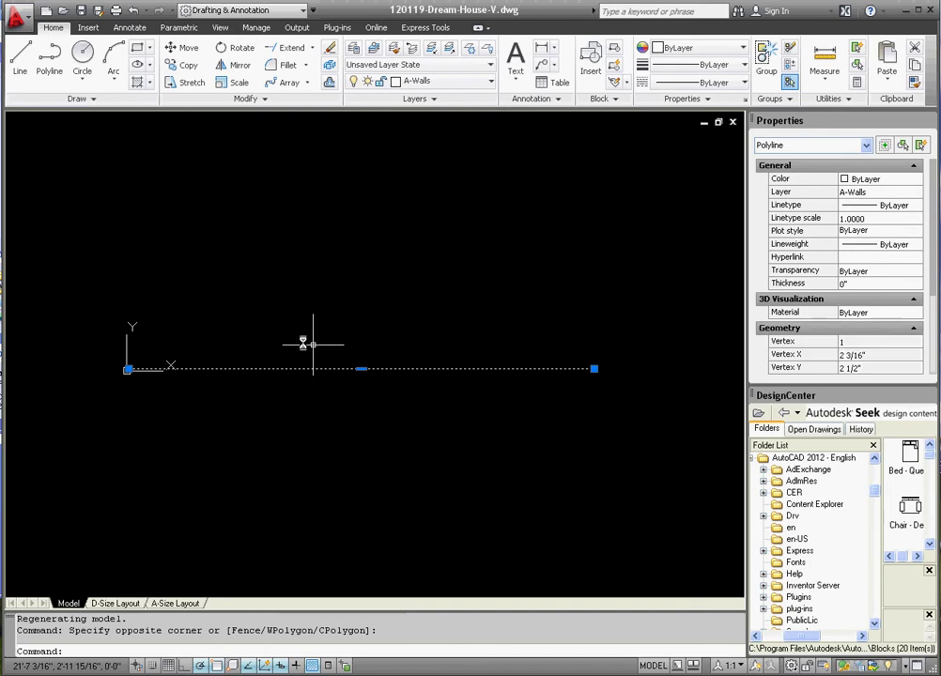
click(183, 47)
click(202, 436)
click(225, 411)
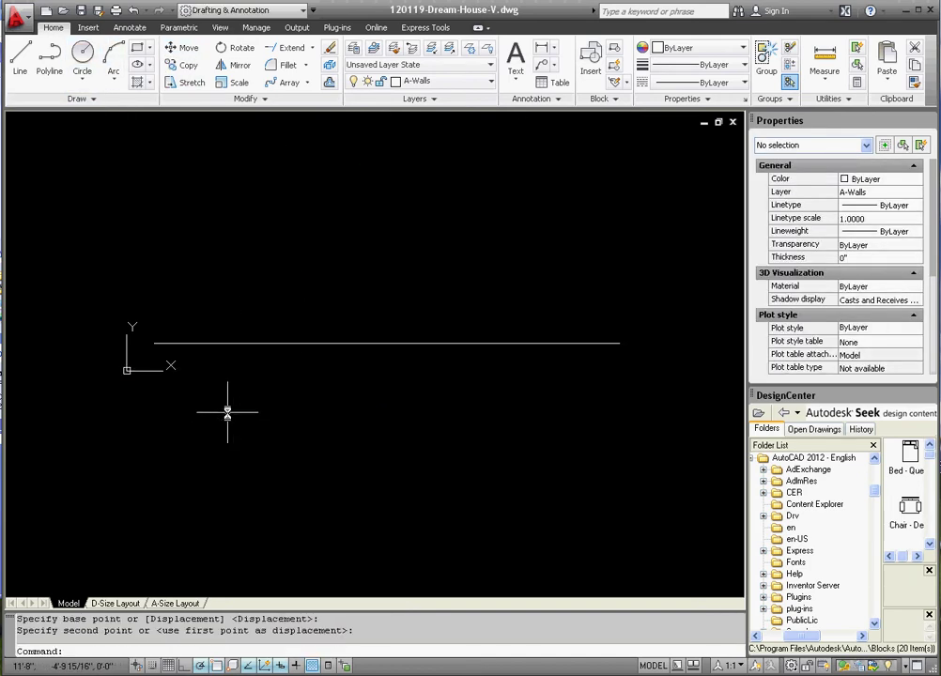
key(Escape)
key(Escape)
scroll(220, 404, down, 2)
scroll(245, 390, up, 3)
scroll(247, 387, down, 4)
scroll(272, 390, up, 3)
scroll(293, 391, up, 1)
scroll(282, 381, down, 2)
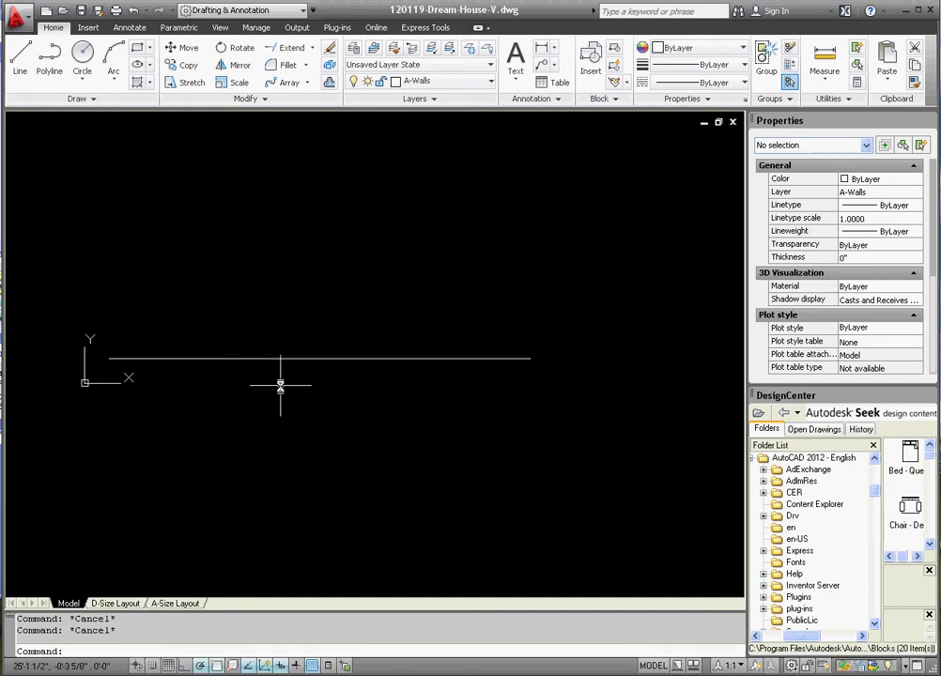
scroll(291, 404, down, 3)
scroll(370, 319, up, 3)
scroll(294, 338, down, 3)
scroll(410, 368, up, 3)
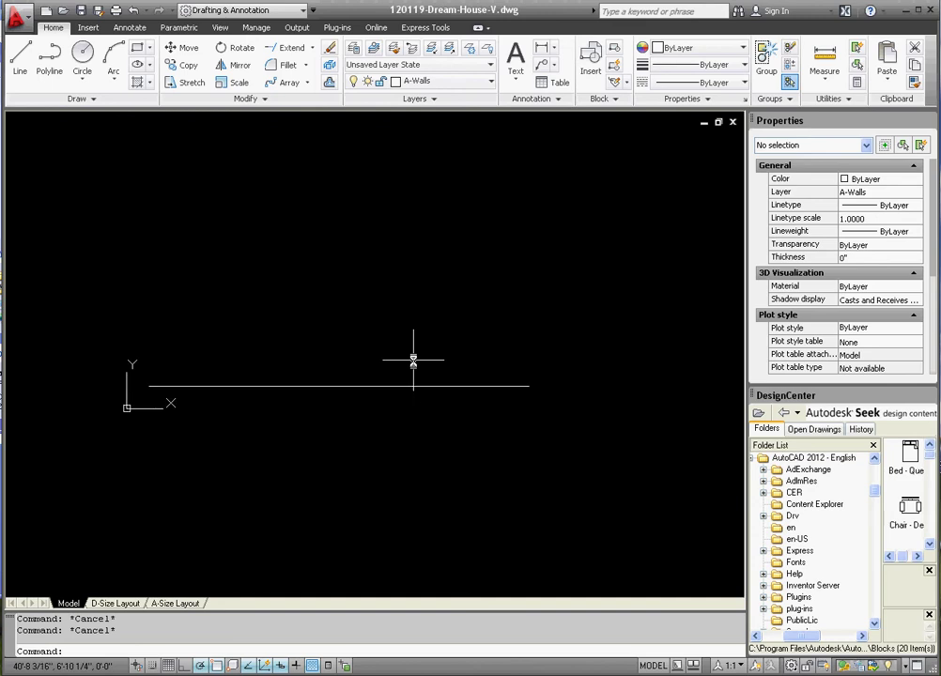
- Draw a polyline from the wall line's right end, 20' straight up and 30' to the right
click(50, 62)
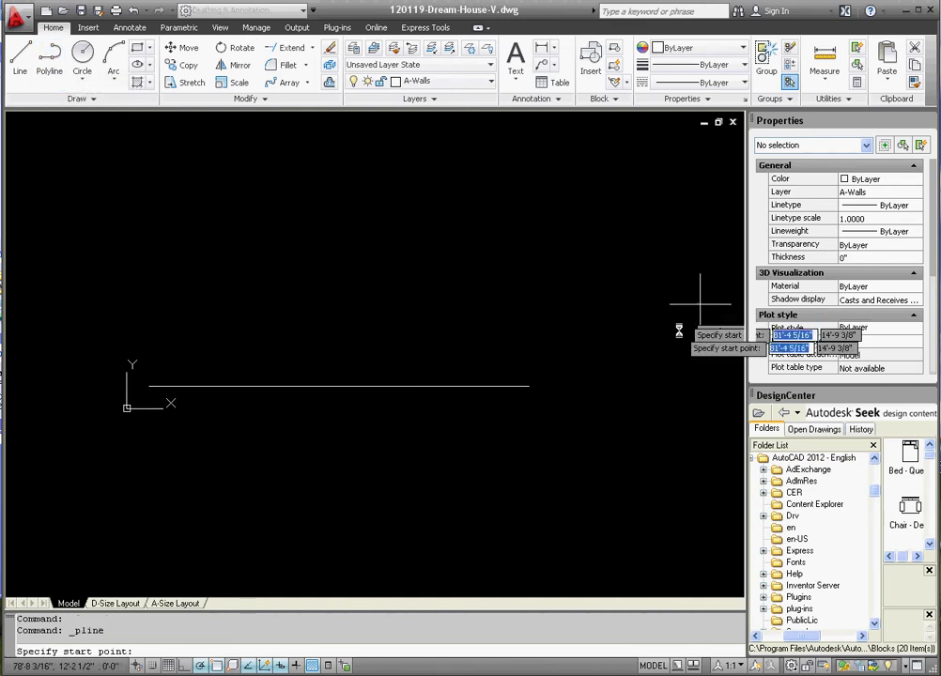
click(528, 384)
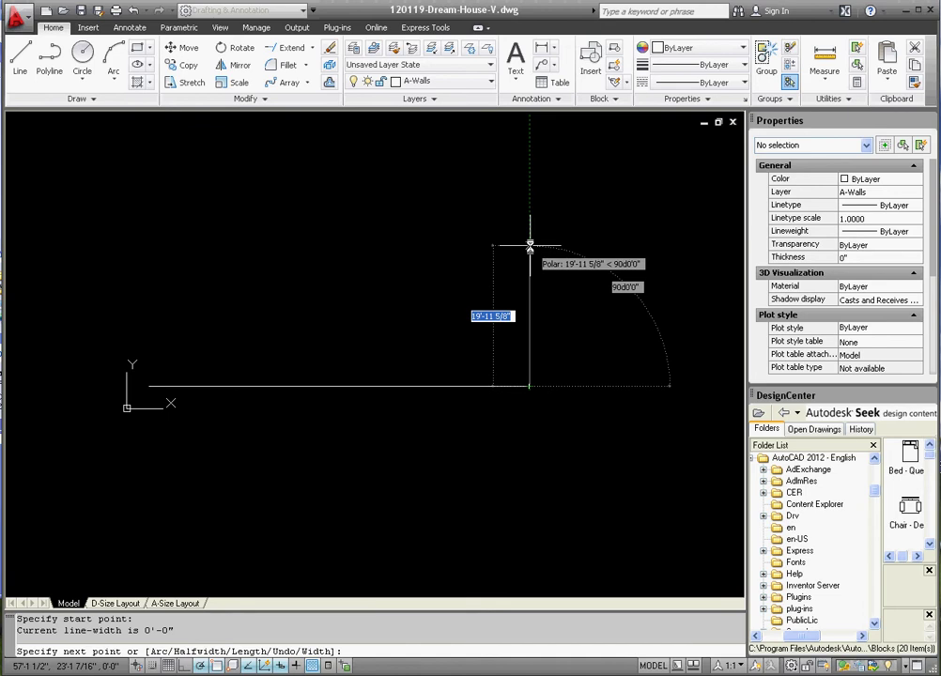
text(20')
key(Return)
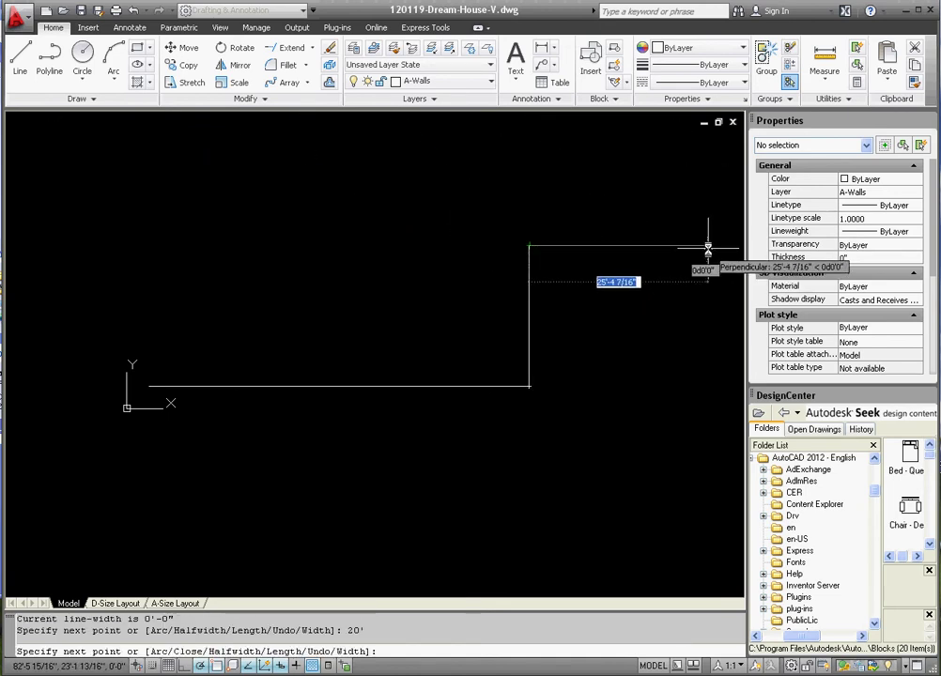
text(30')
key(Return)
key(Escape)
- Start a polyline at the right end of the 30' wall and draw it 30' straight up and 45' to the left
scroll(476, 321, down, 3)
scroll(600, 315, up, 3)
middle_drag(626, 188, 608, 365)
scroll(607, 362, down, 3)
scroll(601, 297, up, 3)
scroll(549, 264, down, 3)
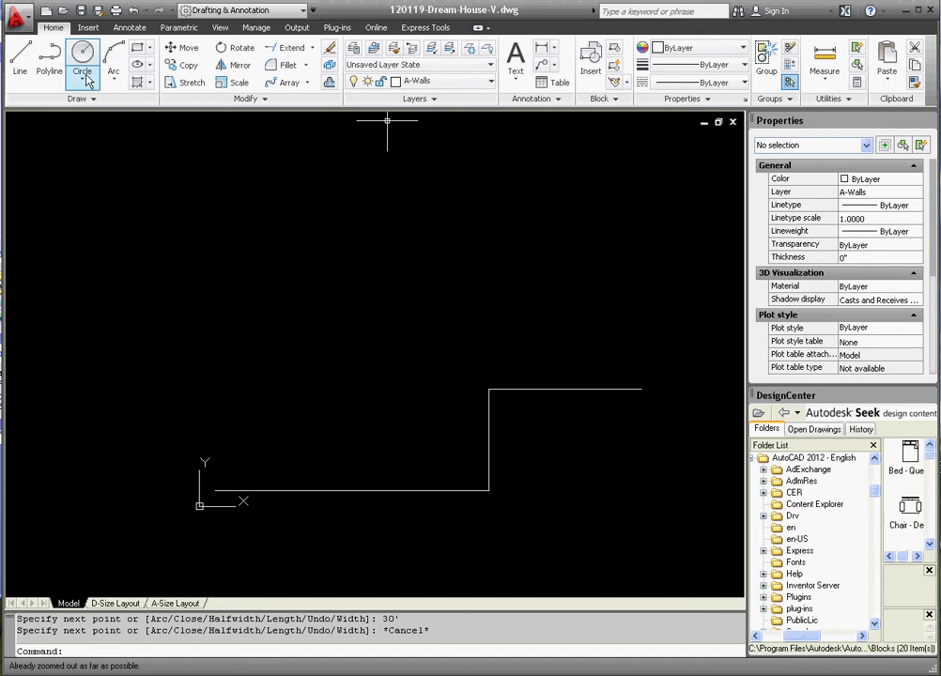
click(48, 57)
click(641, 387)
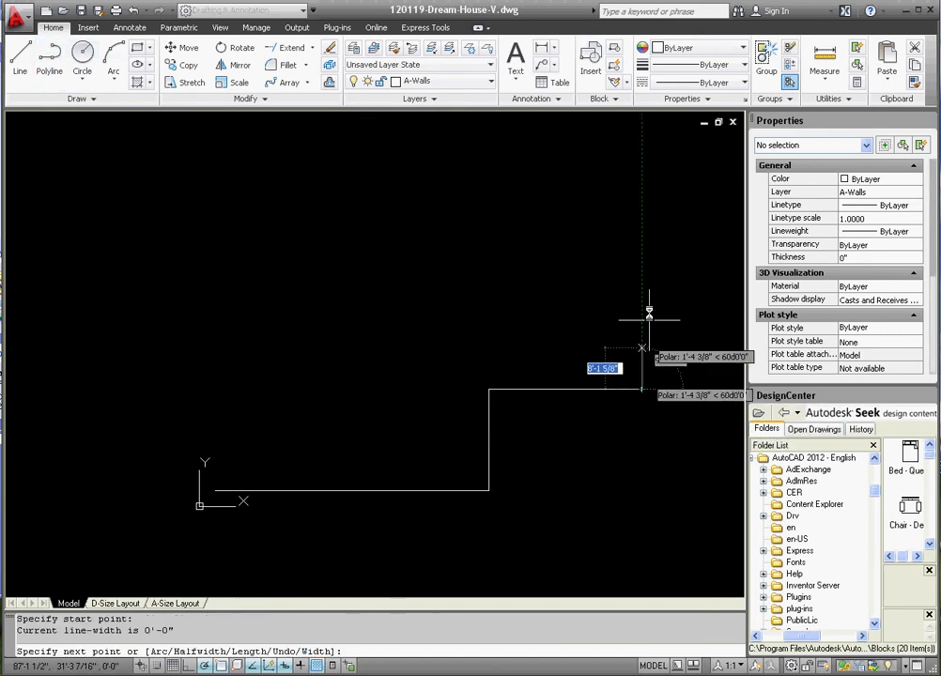
text(30')
key(Return)
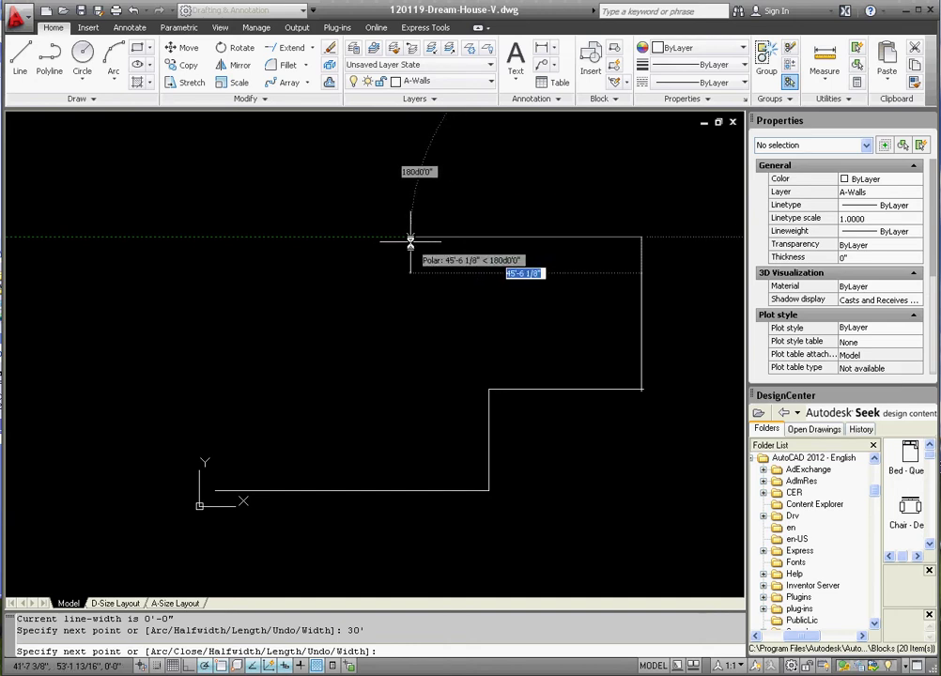
text(45')
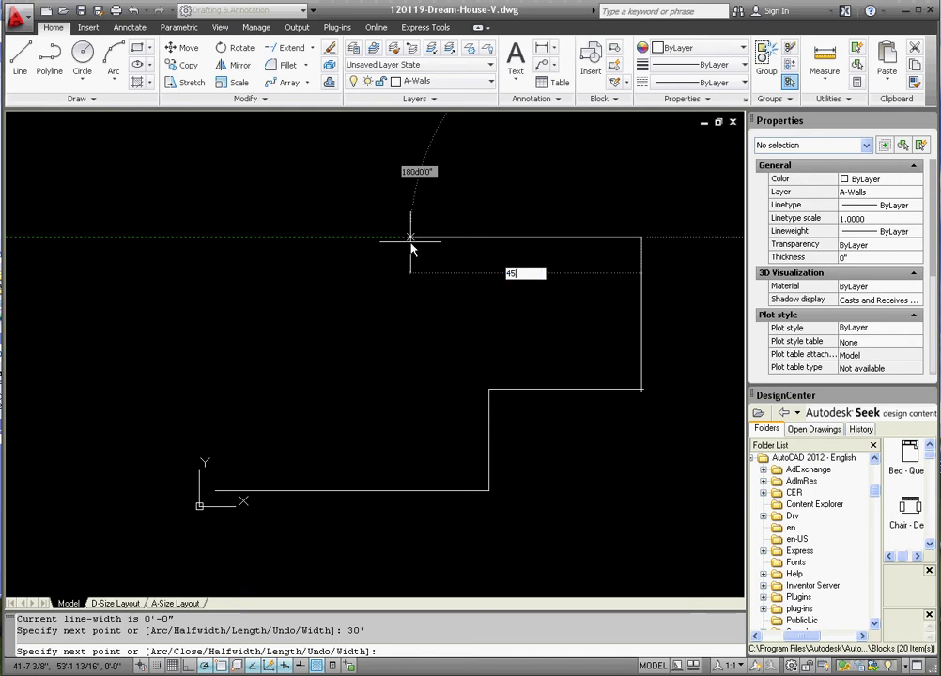
key(Return)
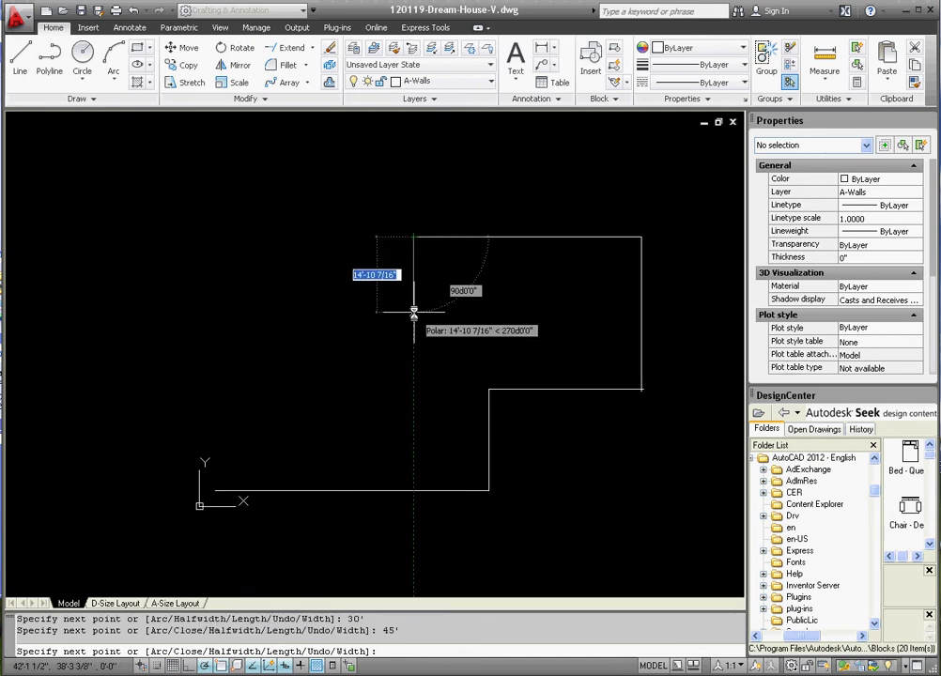
- Continue the wall polyline 15' down, 20' to the left and 30' up
text(15')
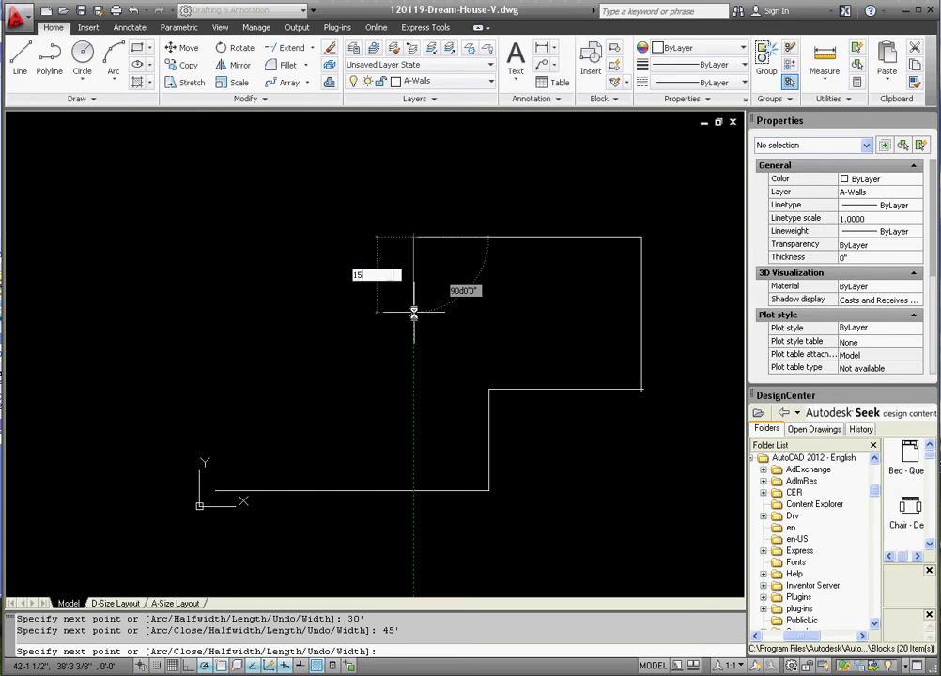
key(Return)
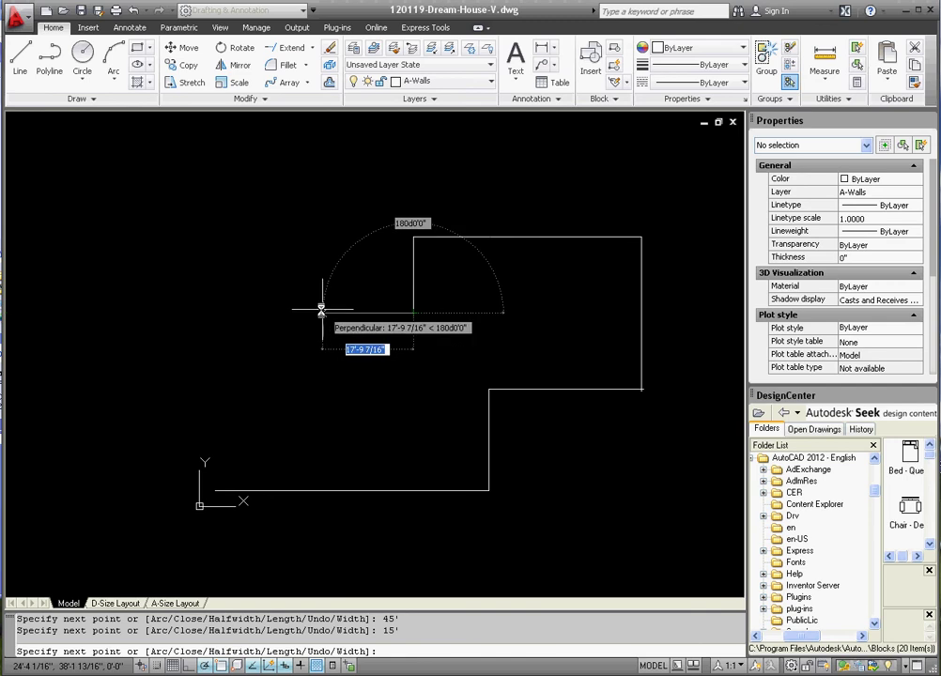
text(20')
key(Return)
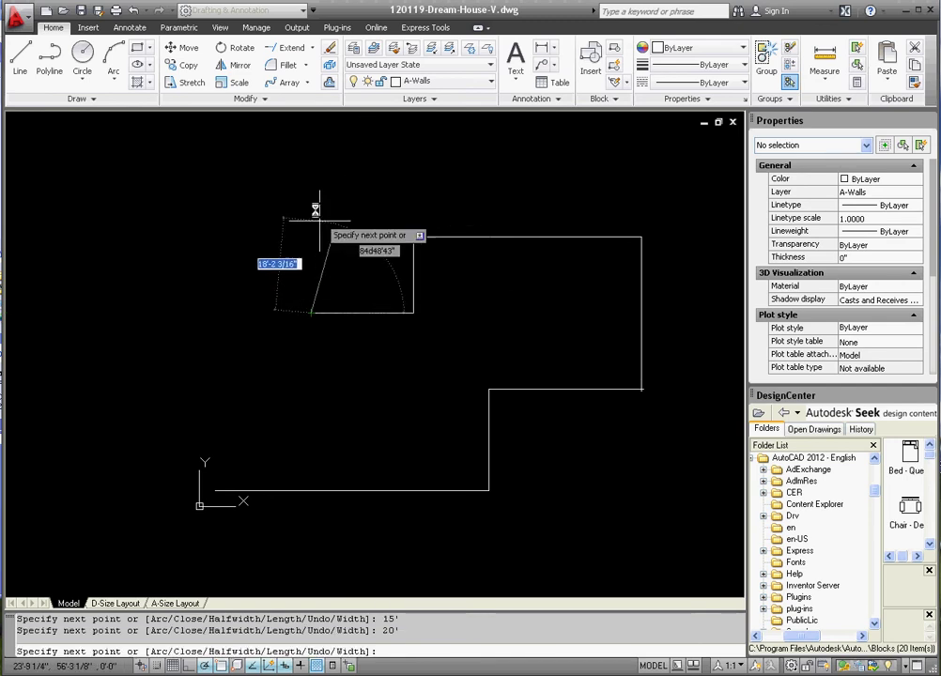
text(30')
key(Return)
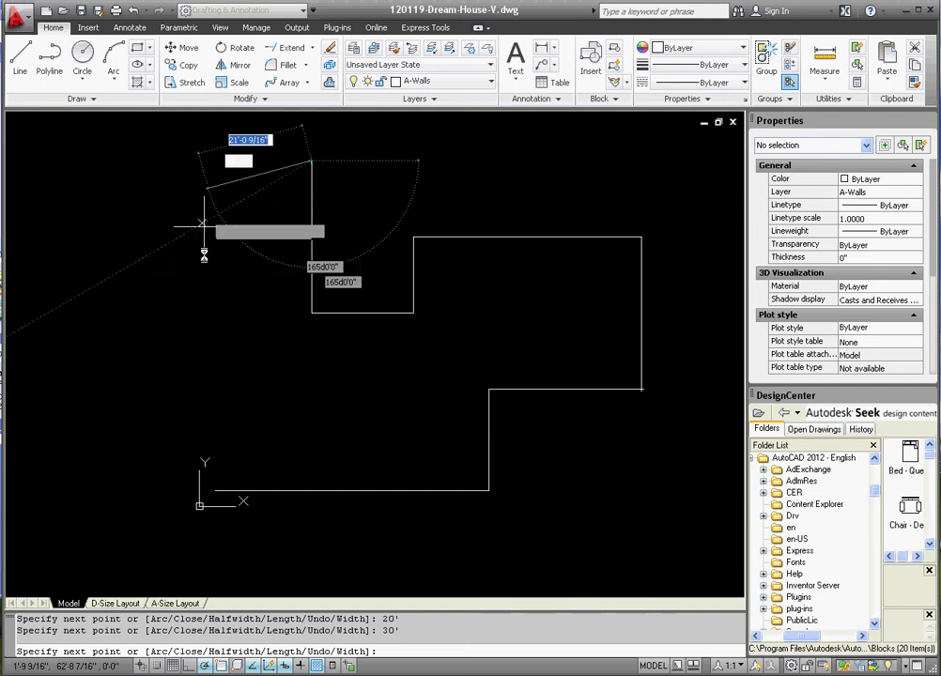
- Complete the house outline by running the polyline left into line with the bottom wall's left end and down to that endpoint
click(217, 161)
click(216, 491)
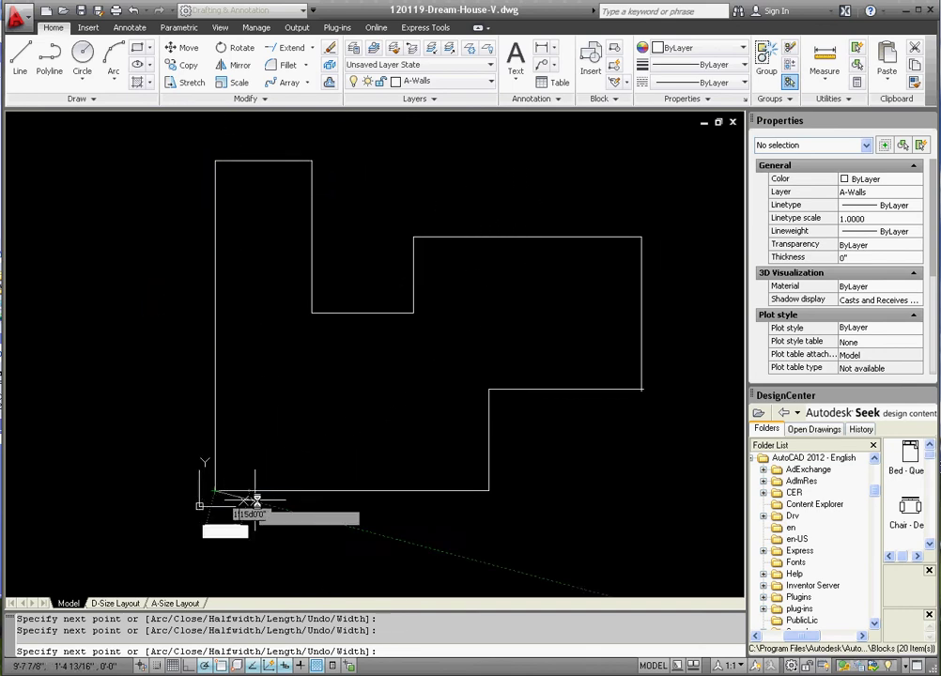
key(Escape)
scroll(441, 338, up, 3)
scroll(470, 319, down, 2)
scroll(391, 379, down, 1)
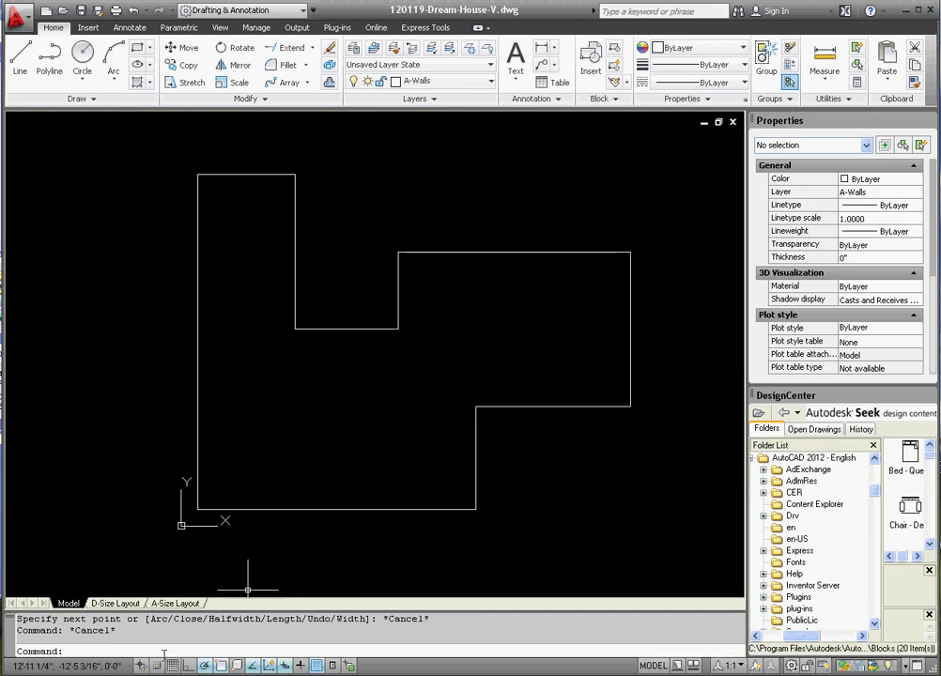
- Switch to the A-Size Layout and examine the viewport's scale properties
click(176, 602)
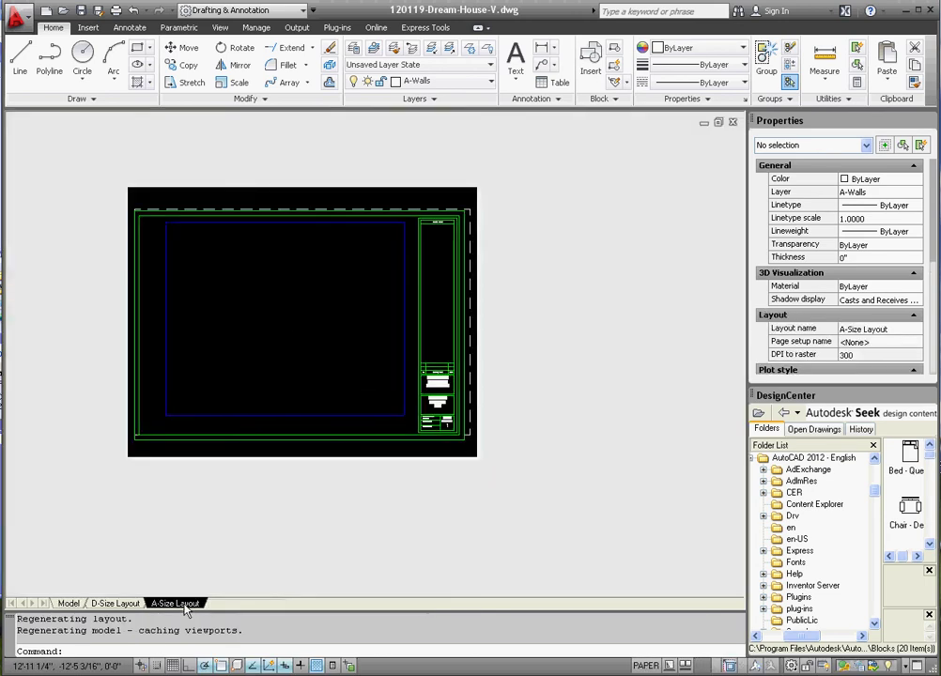
click(342, 414)
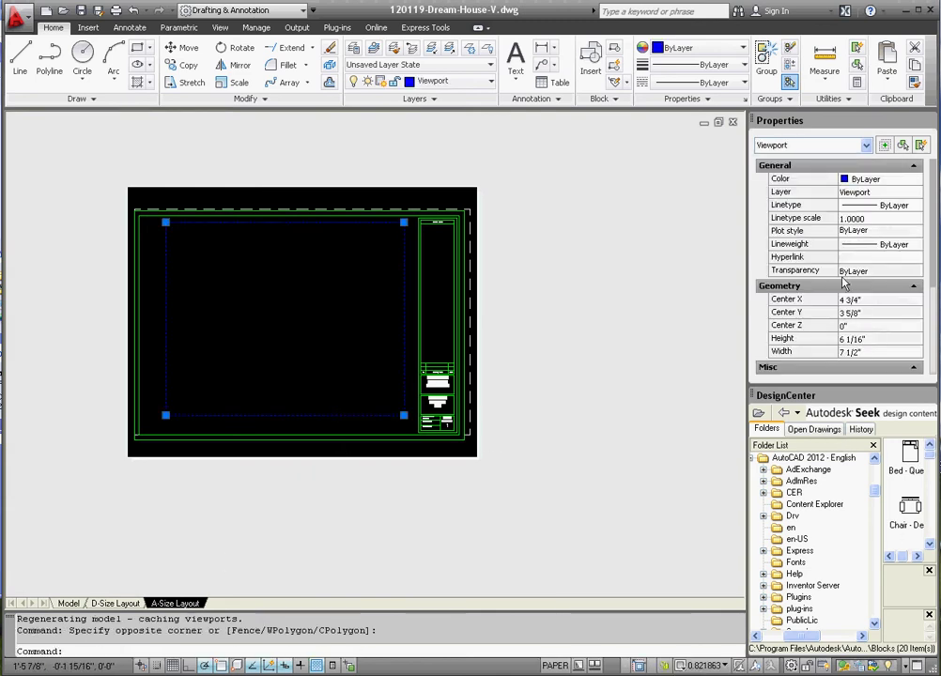
drag(936, 262, 932, 328)
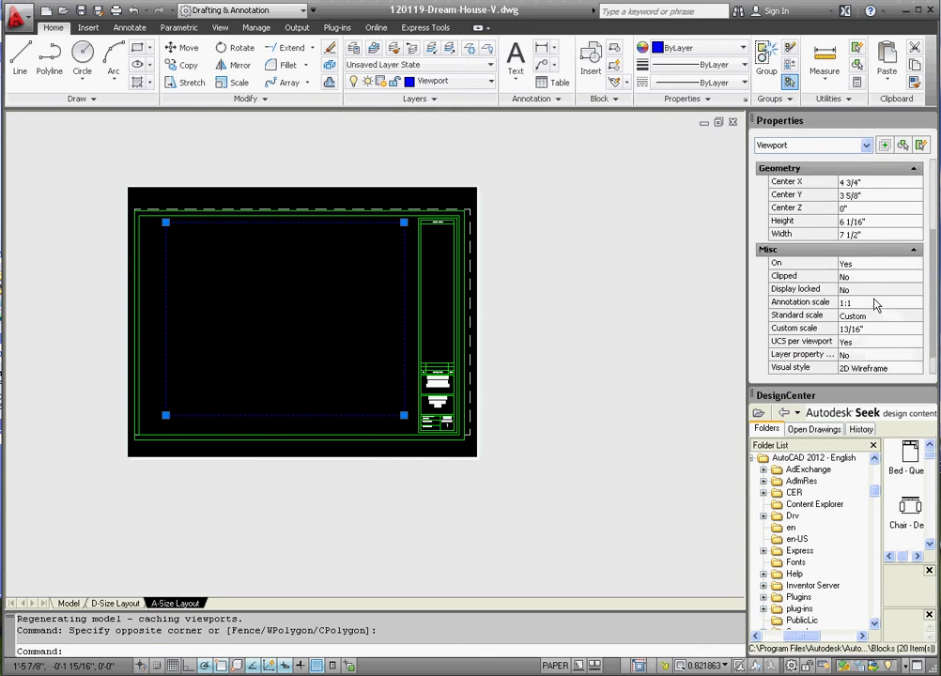
- Zoom to the drawing's extents inside the A-Size Layout viewport and return to paper space
double_click(276, 331)
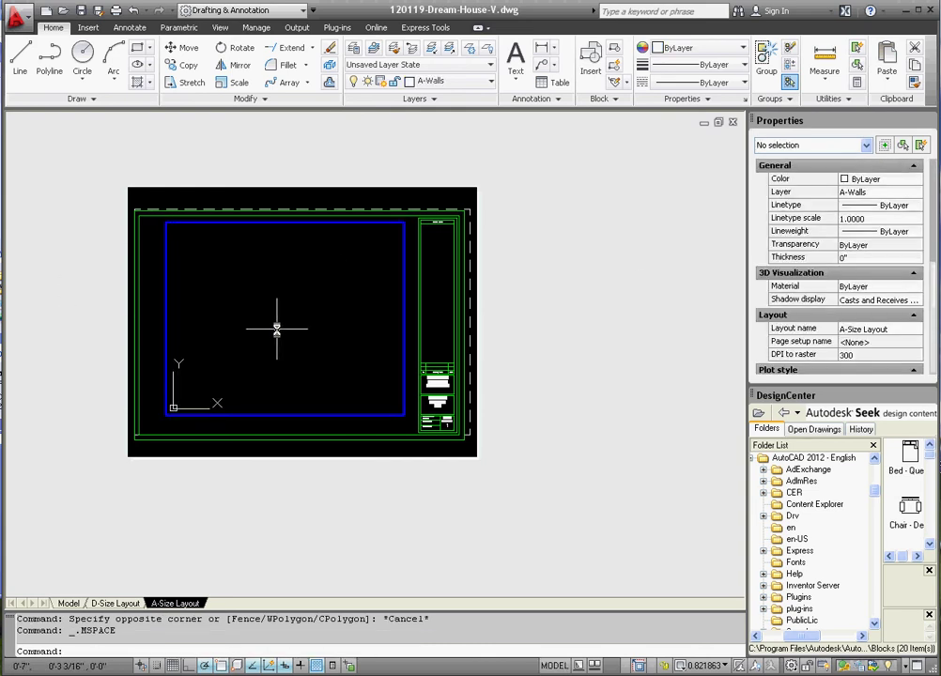
text(z)
key(Return)
text(e)
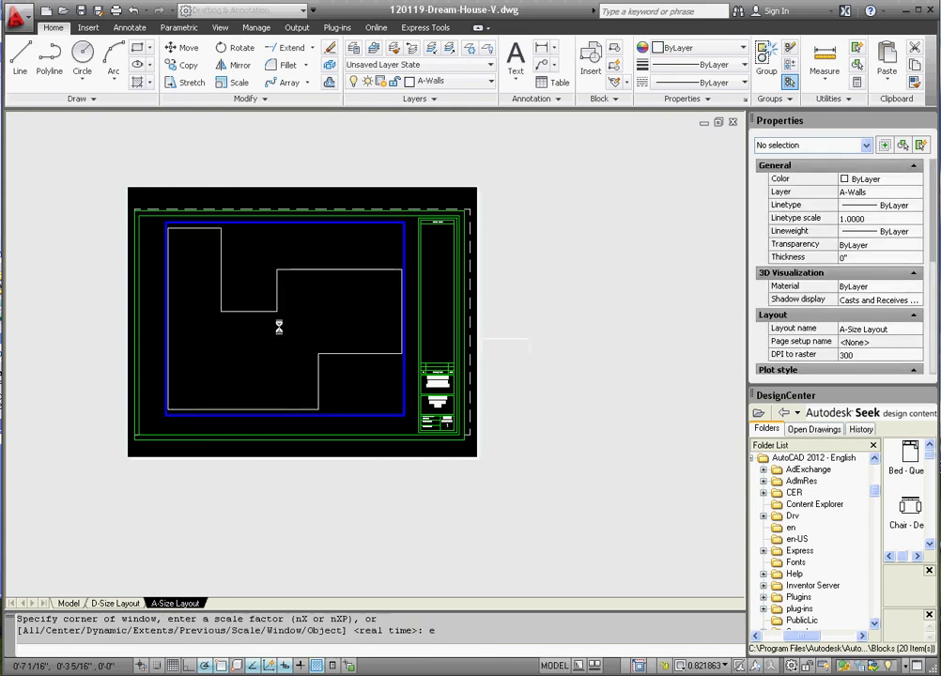
double_click(347, 432)
- Try standard scales of 1/4" = 1'-0" and 1/8" = 1'-0" on the A-Size Layout viewport, and settle on 1/16" = 1'-0"
click(347, 420)
click(346, 399)
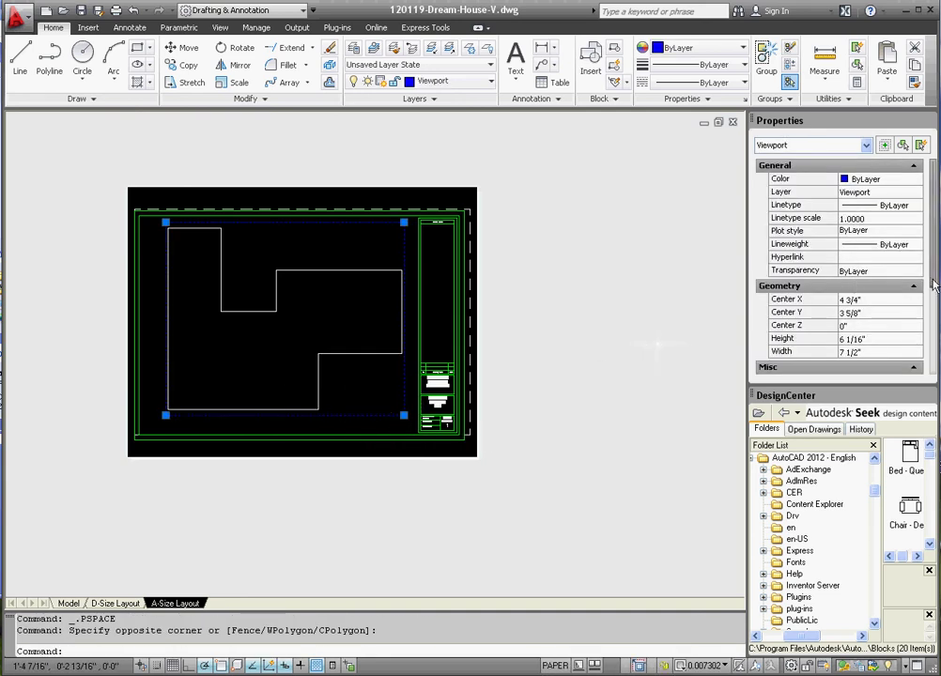
scroll(830, 348, down, 3)
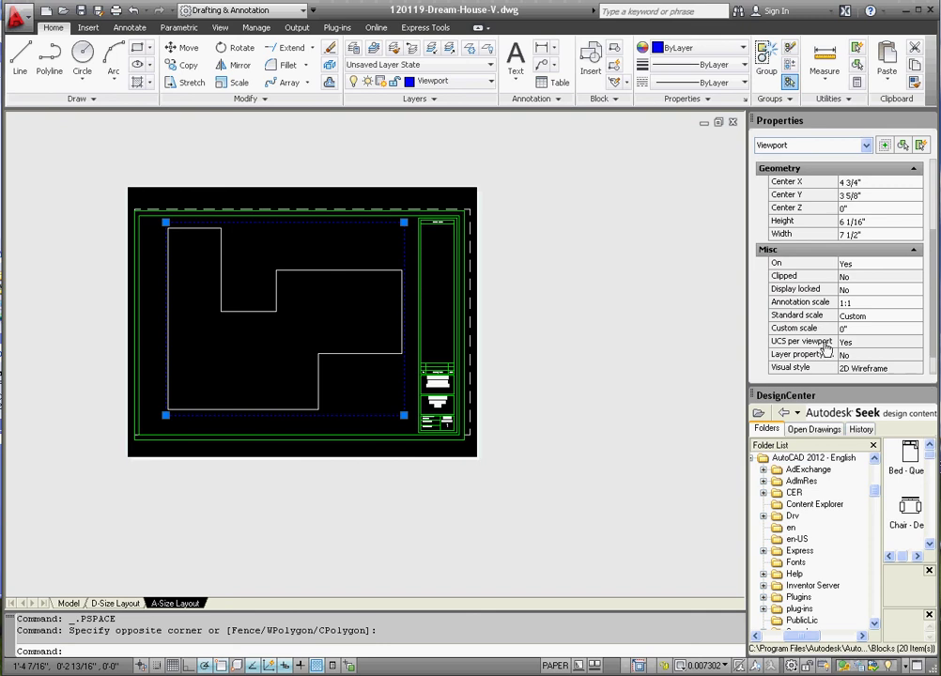
click(879, 317)
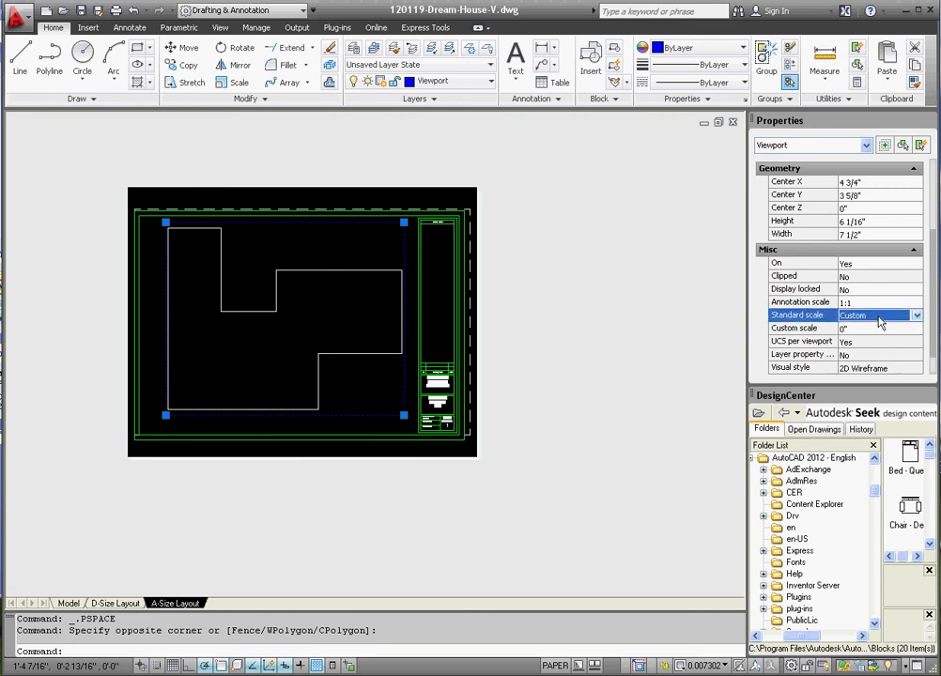
click(915, 316)
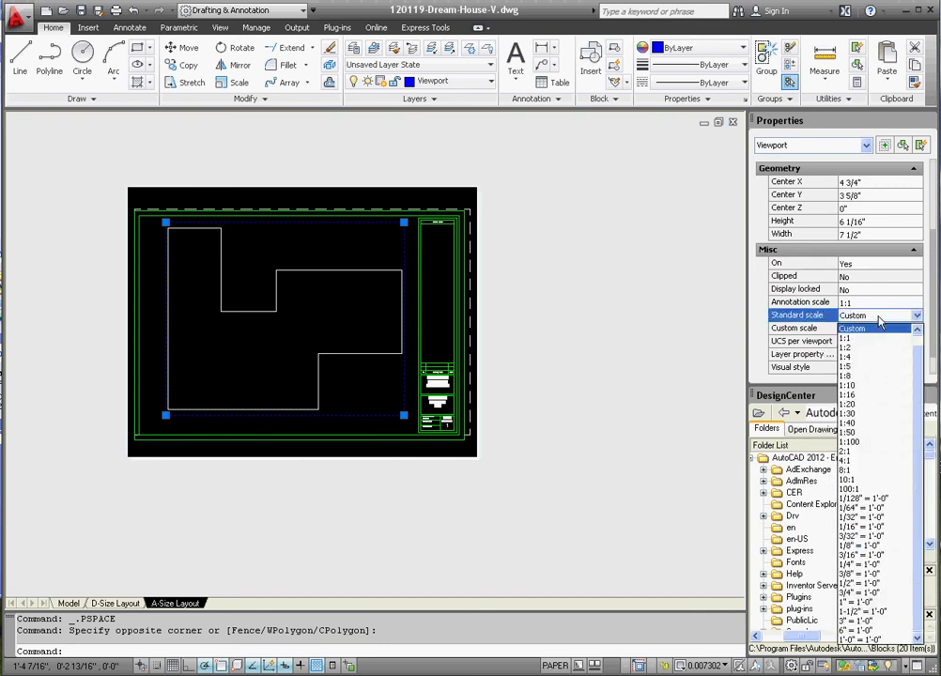
click(867, 566)
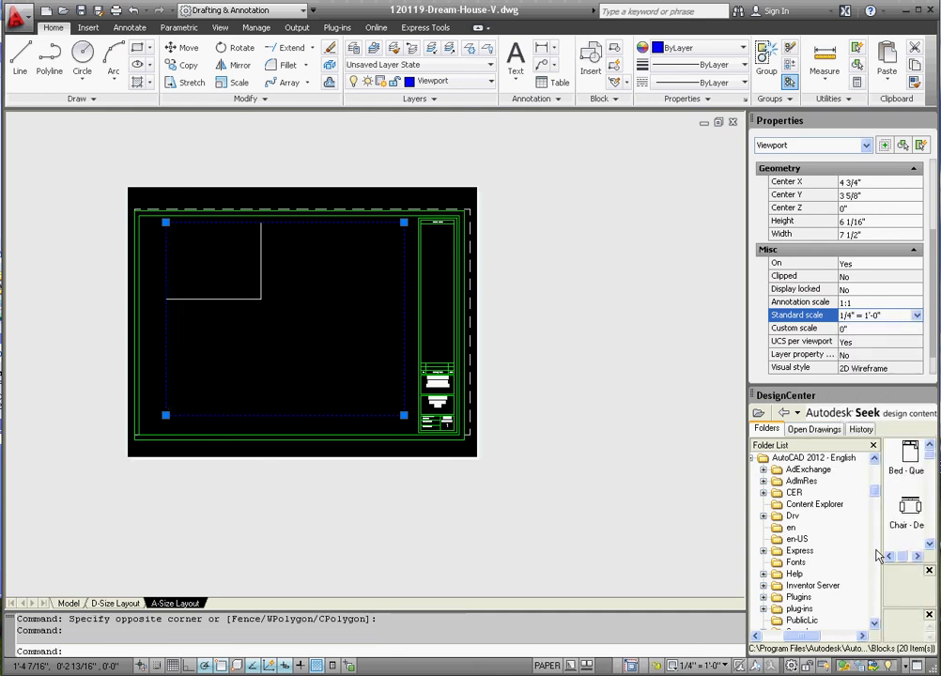
click(915, 317)
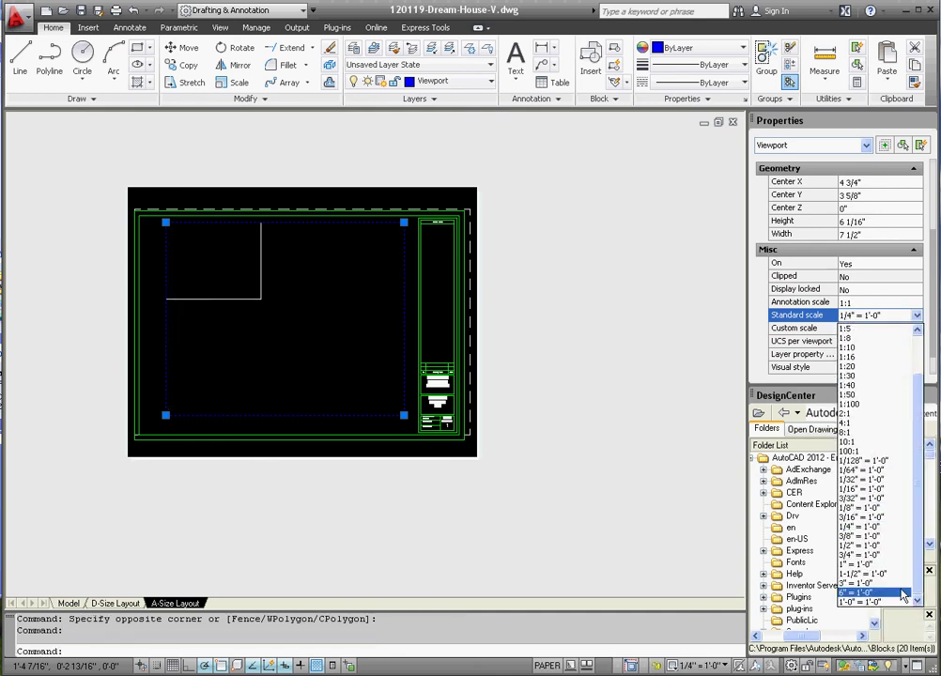
click(868, 512)
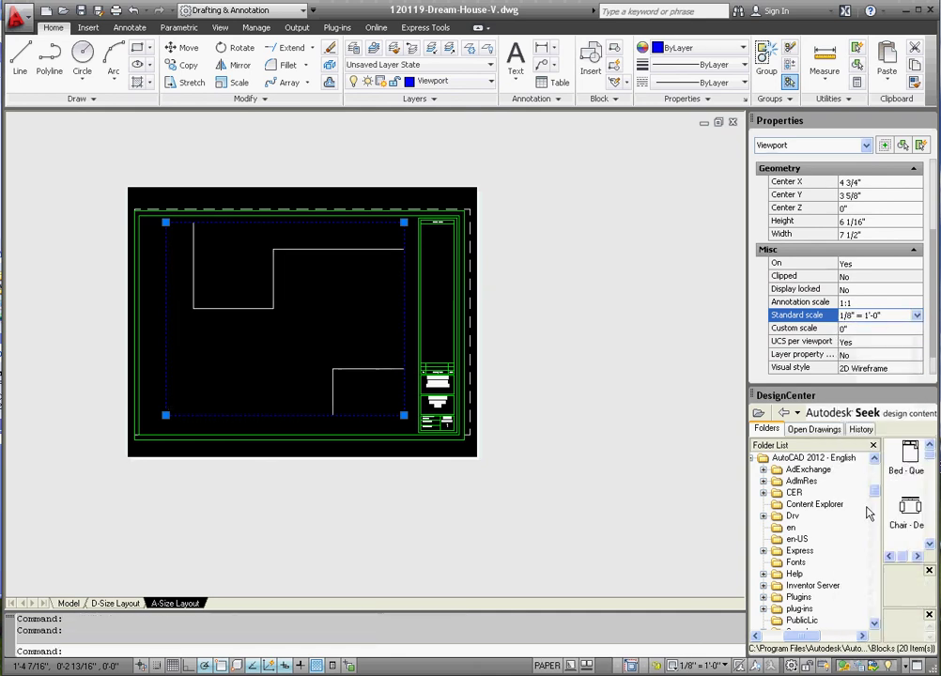
click(916, 316)
click(878, 489)
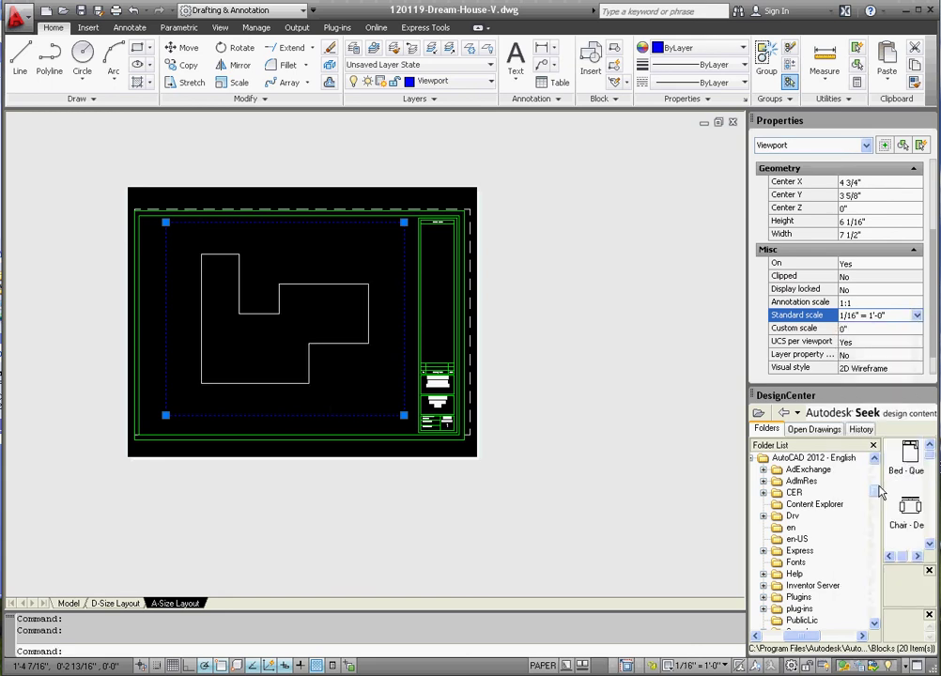
- Try a standard scale of 3/32" = 1'-0" on the viewport and return it to 1/16" = 1'-0"
click(917, 317)
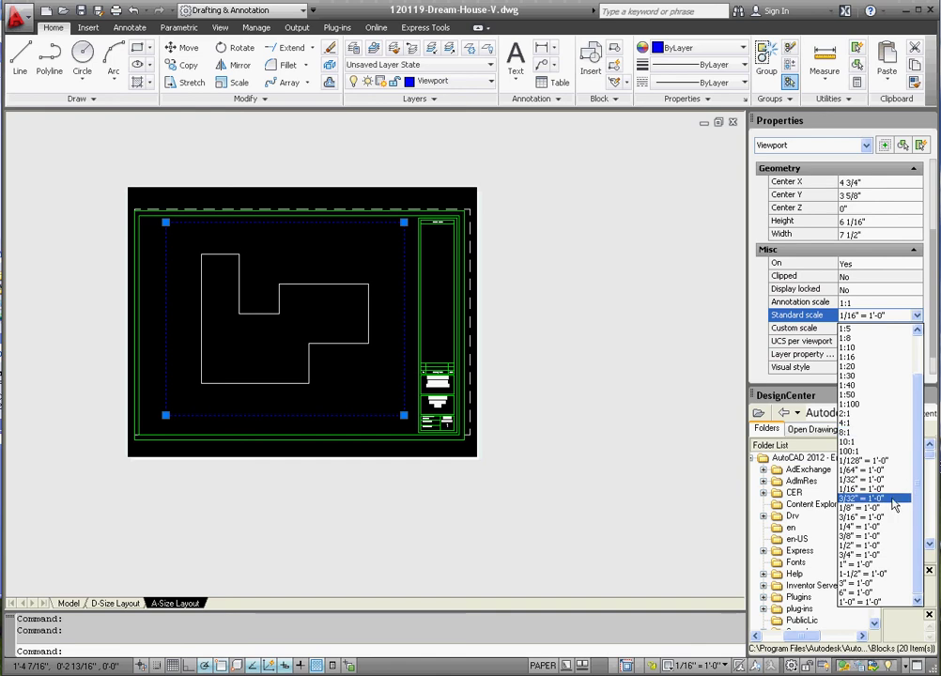
click(893, 500)
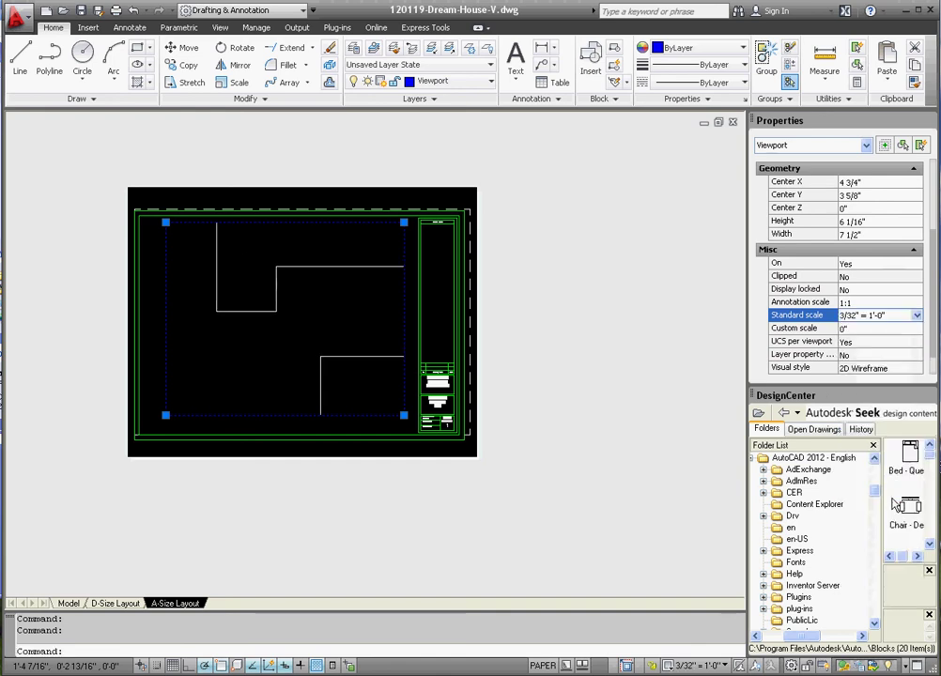
click(916, 316)
click(899, 495)
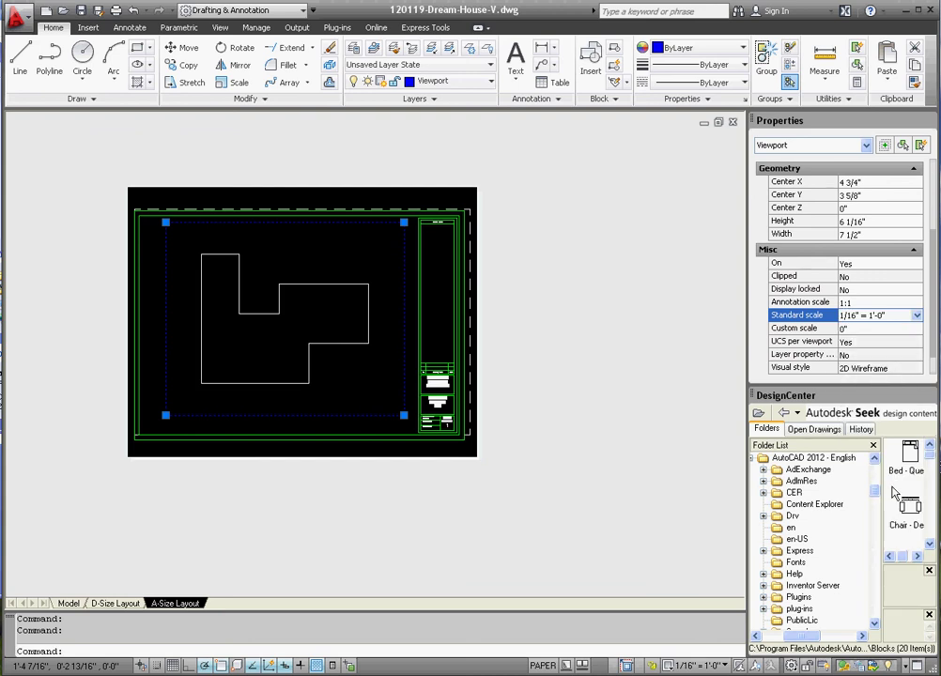
- Lock the viewport's display by setting Display locked to Yes, and deselect the viewport
click(869, 292)
click(869, 292)
click(868, 300)
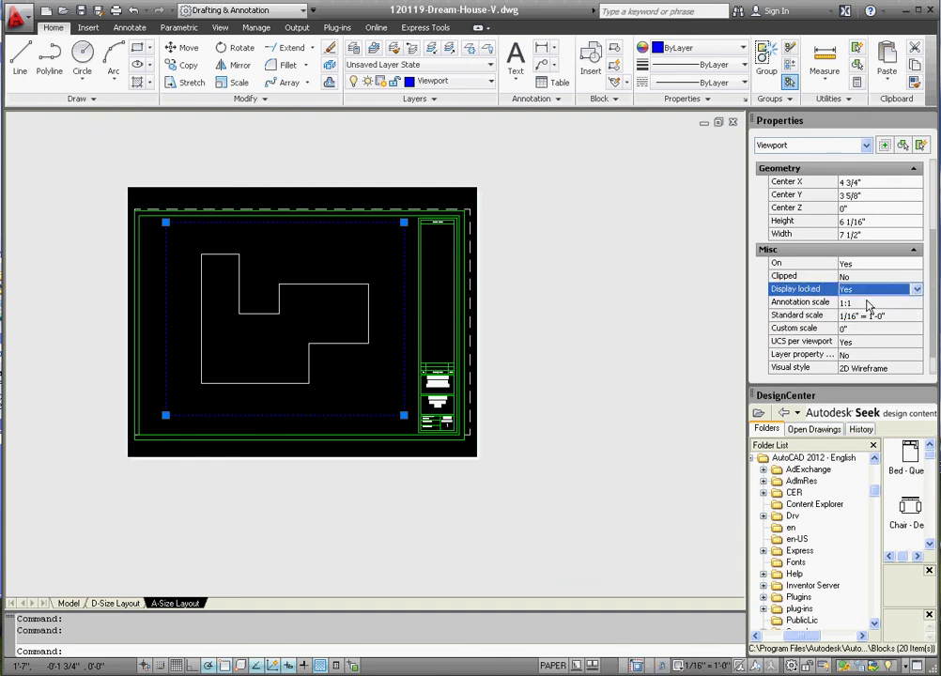
key(Escape)
key(Escape)
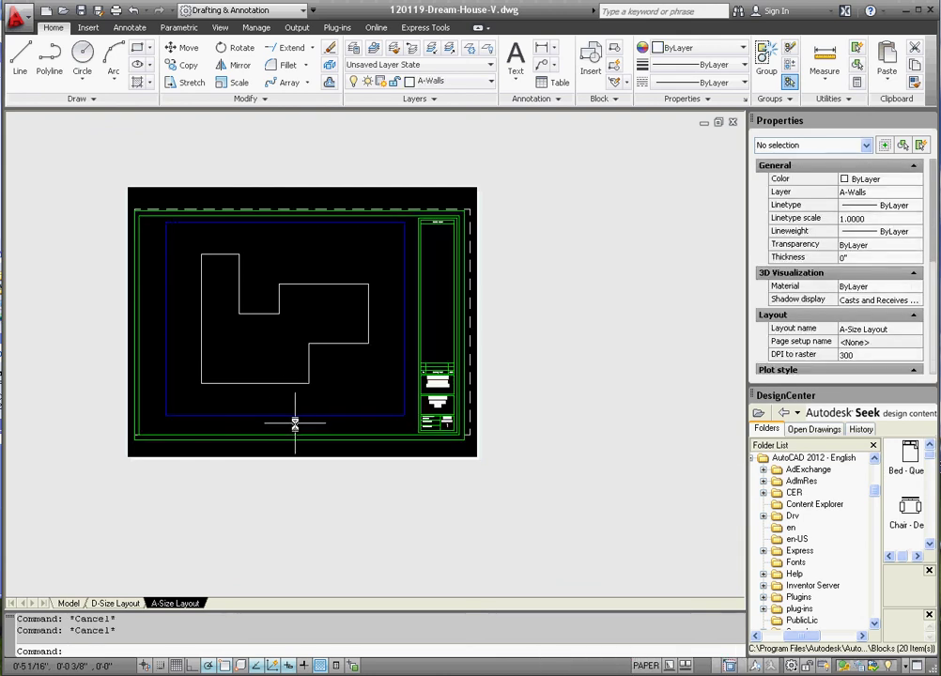
- Reselect the A-Size Layout viewport and examine its display lock and scale properties
click(343, 427)
click(332, 401)
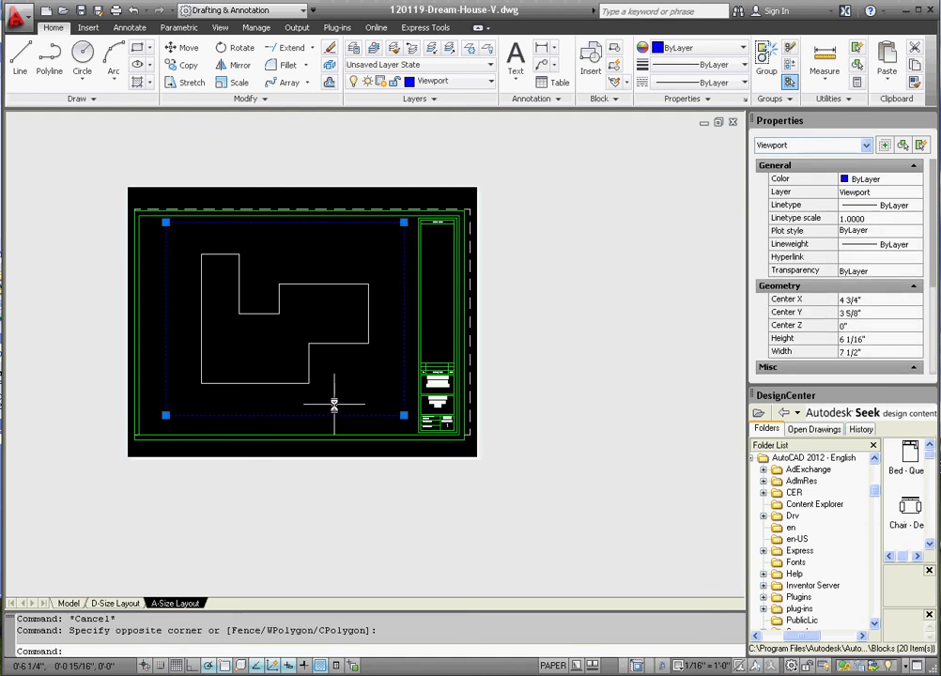
scroll(928, 338, down, 4)
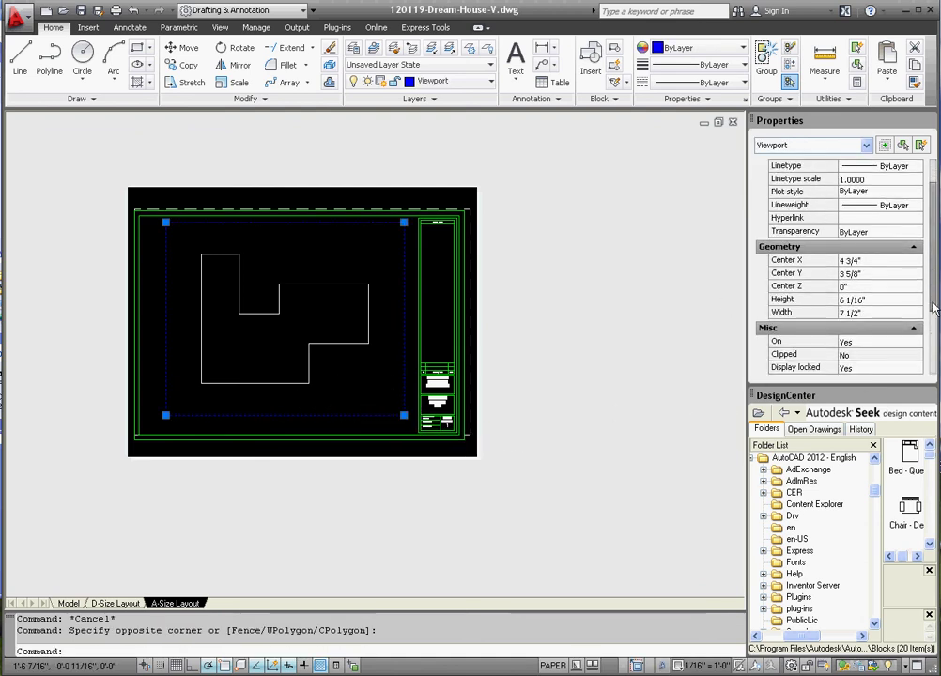